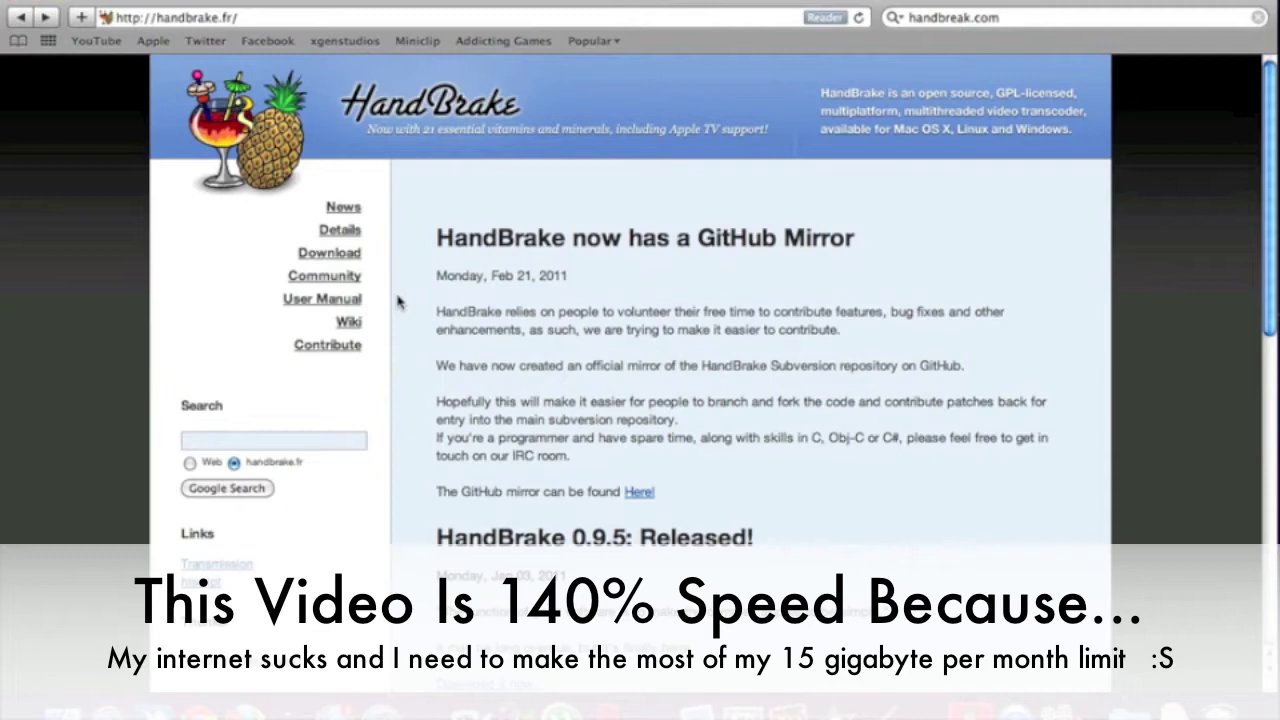
Select the HandBrake address text in Safari's search field.
drag(1065, 17, 857, 17)
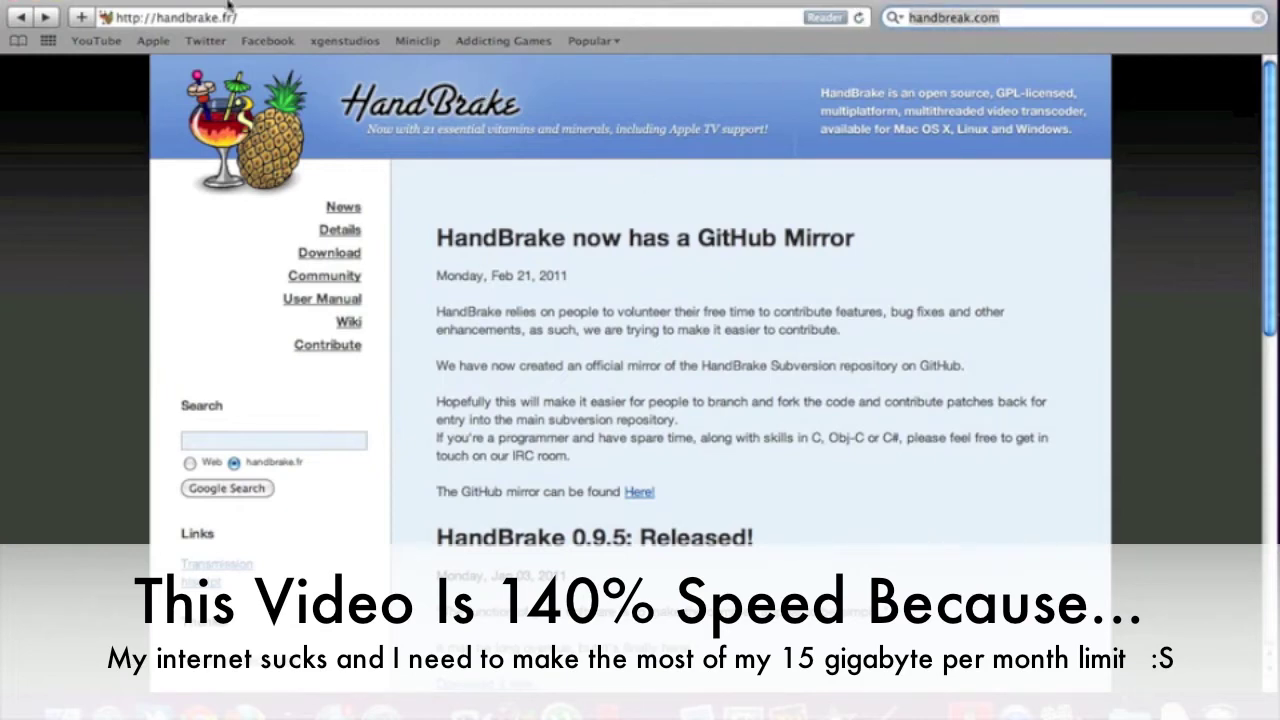
Visit the HandBrake 0.9.5 download page from handbrake.fr, then go back to the news.
click(255, 17)
drag(255, 17, 106, 17)
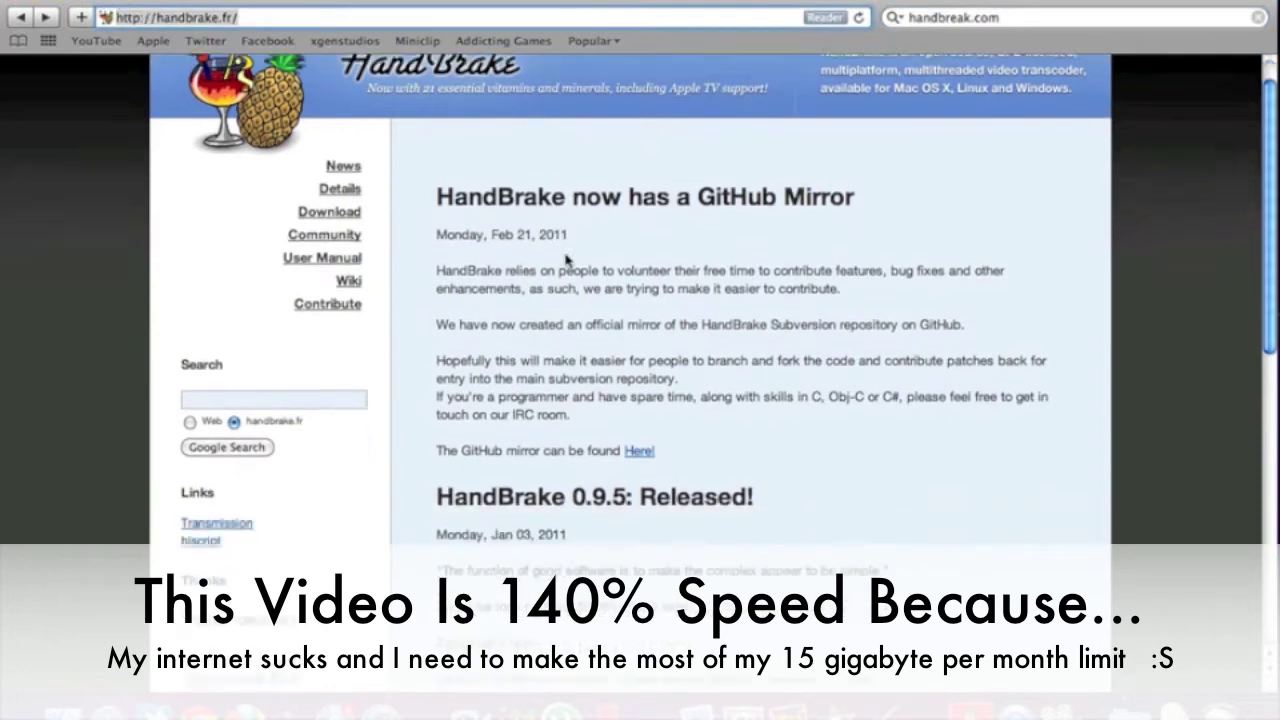
scroll(566, 258, down, 3)
scroll(566, 258, down, 3)
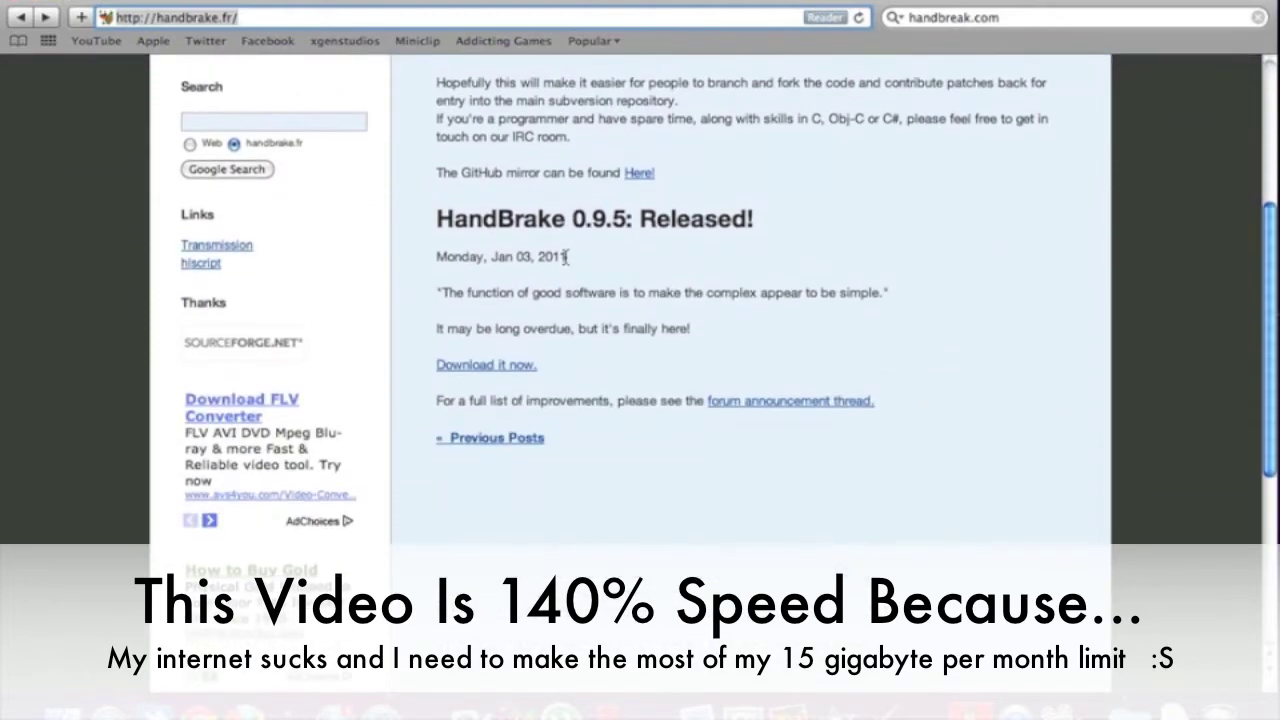
click(503, 364)
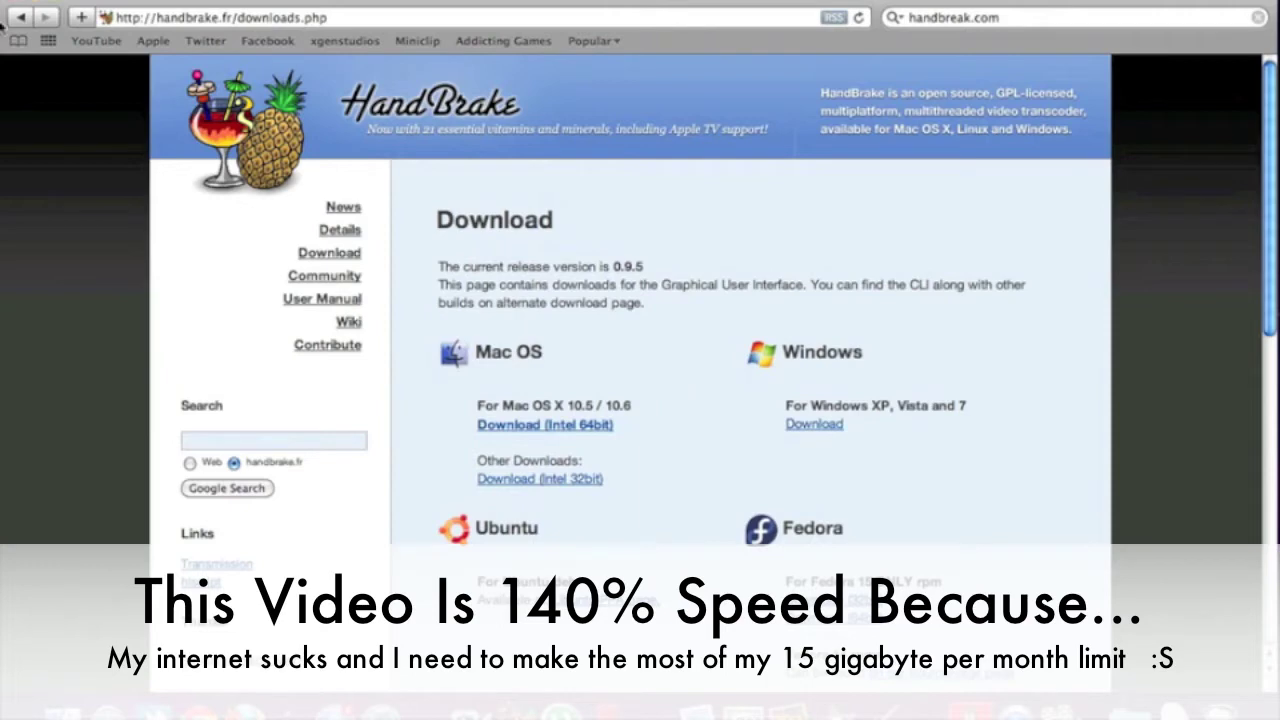
click(20, 17)
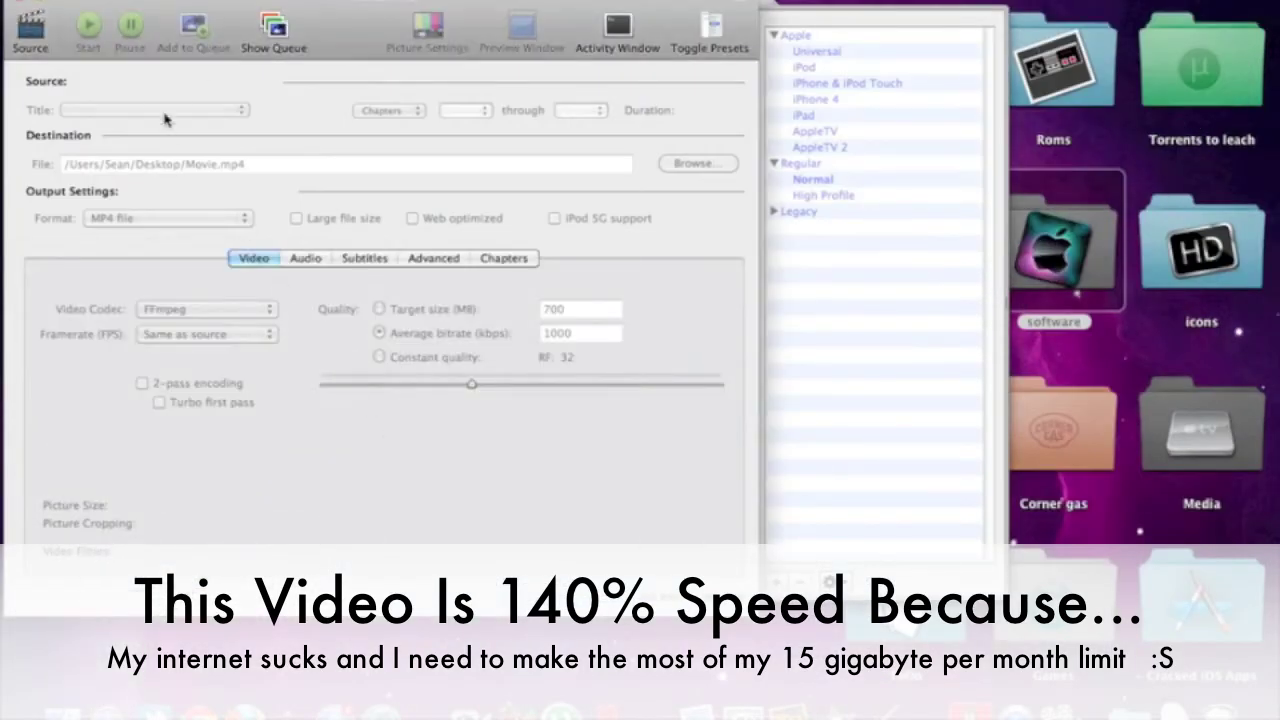
Drag the HandBrake window fully onto the screen, then bring up the source picker.
mouse_move(96, 2)
mouse_down()
mouse_move(195, 12)
mouse_move(186, 42)
mouse_up()
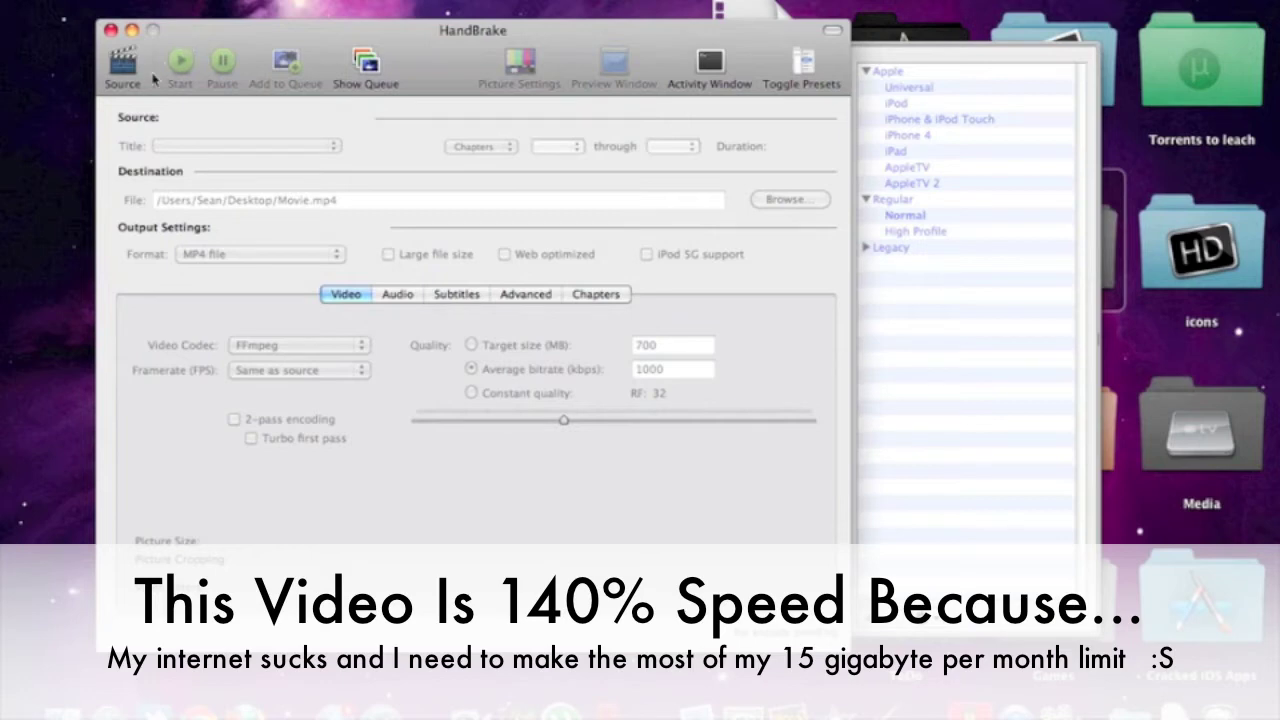
click(123, 65)
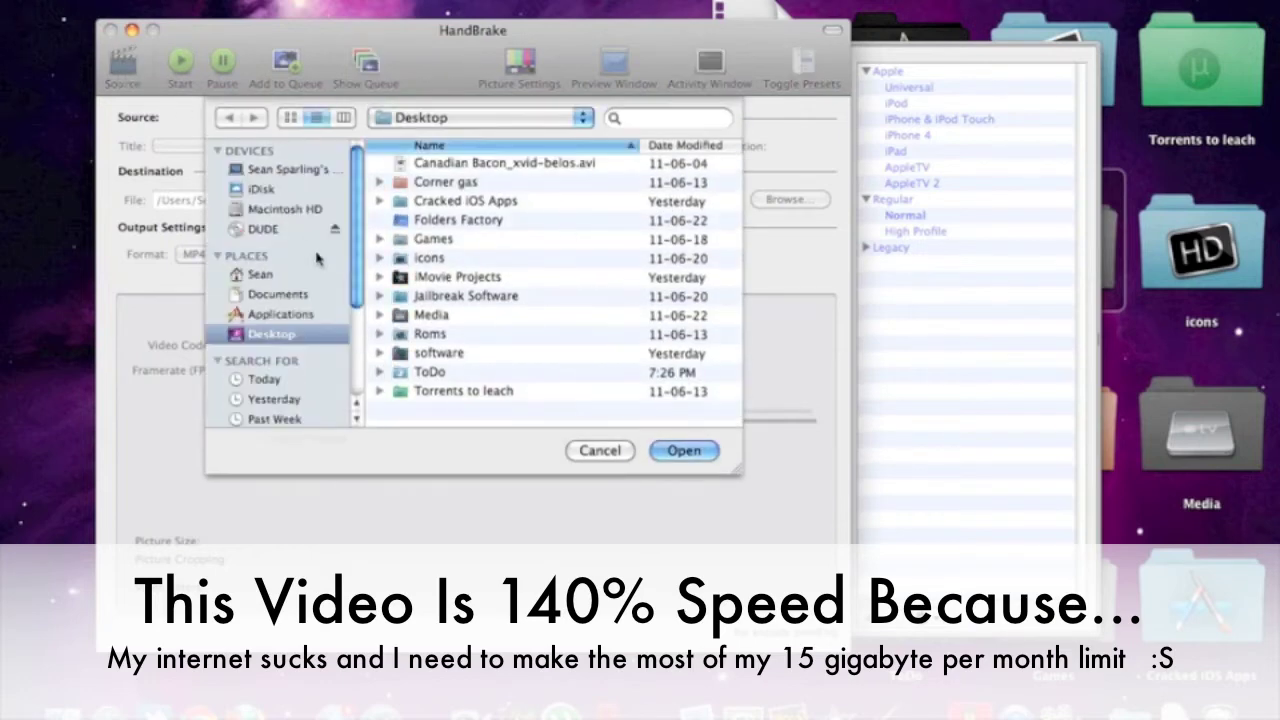
Choose the DUDE disc in the sidebar and scan it as the source.
click(266, 229)
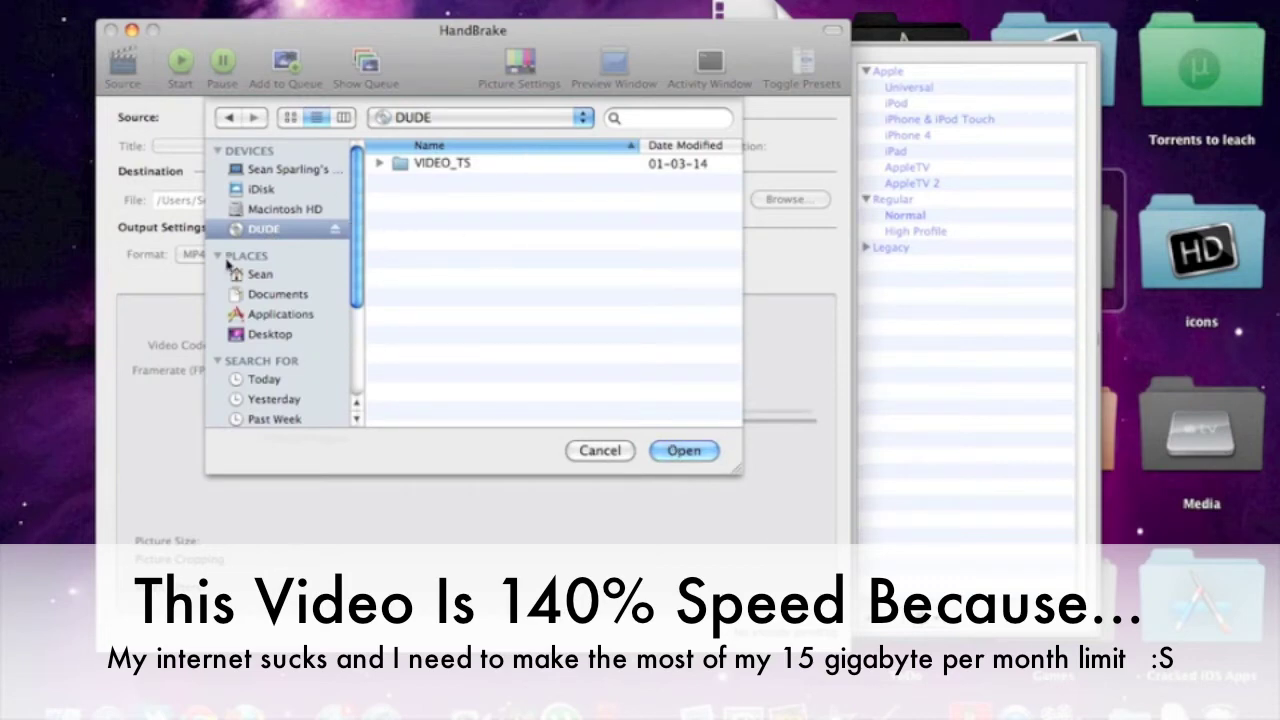
click(254, 232)
click(673, 455)
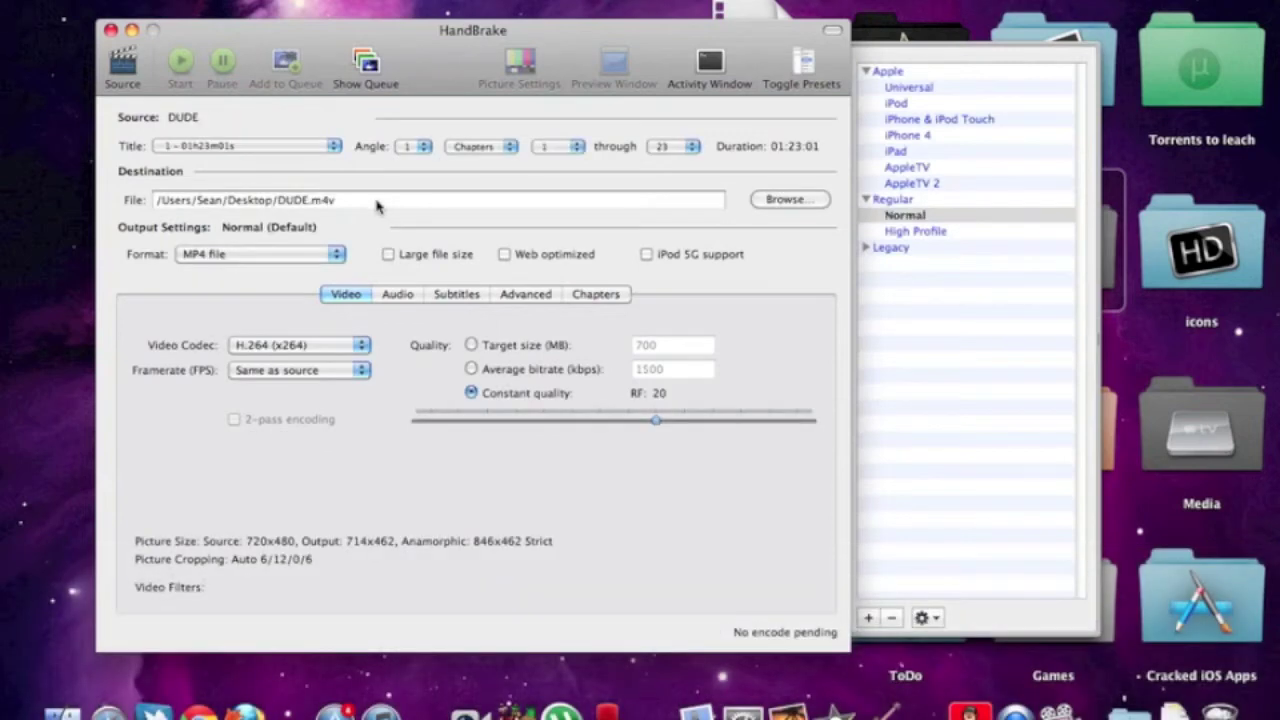
Keep title 1, then try High Profile and iPhone presets before settling on Universal.
click(335, 147)
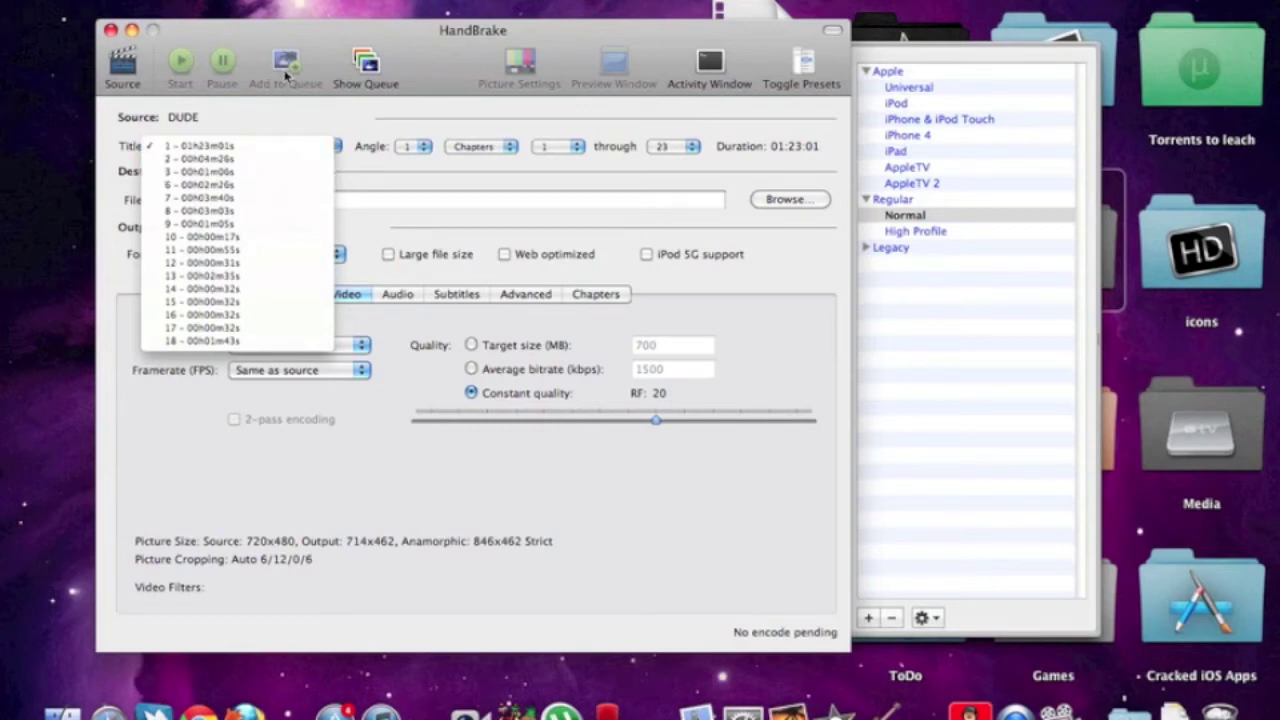
click(395, 205)
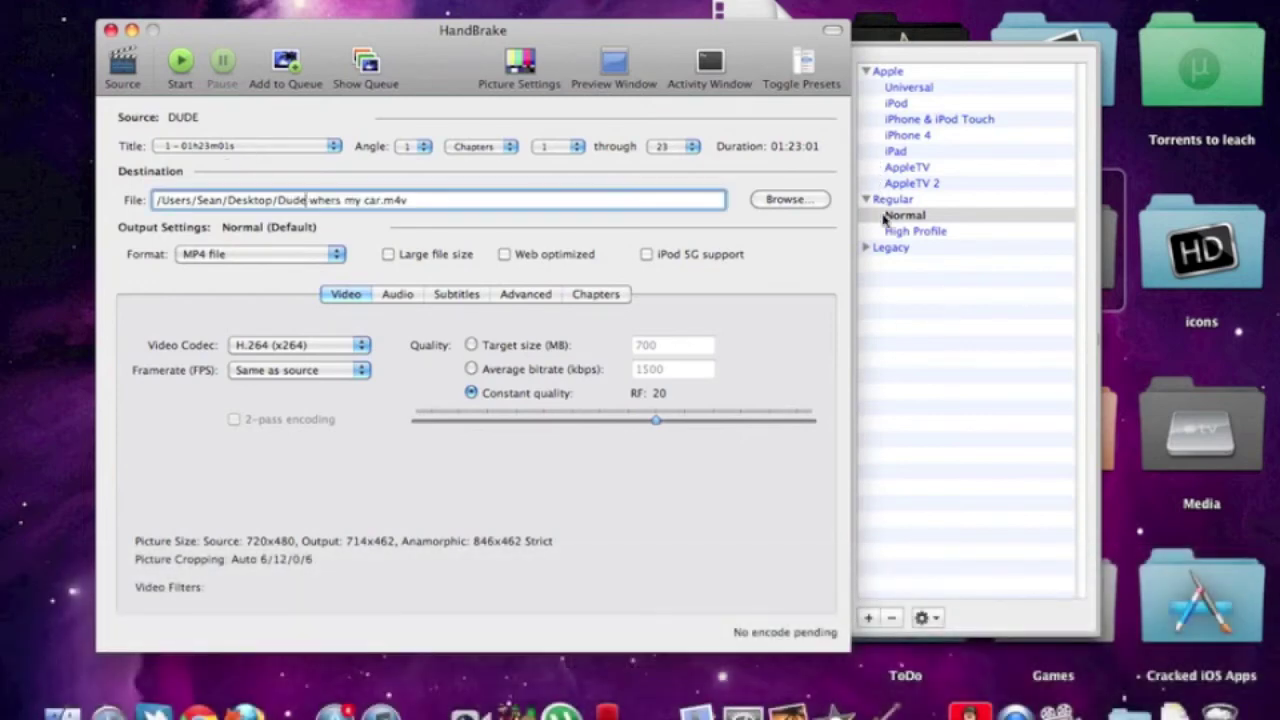
click(890, 231)
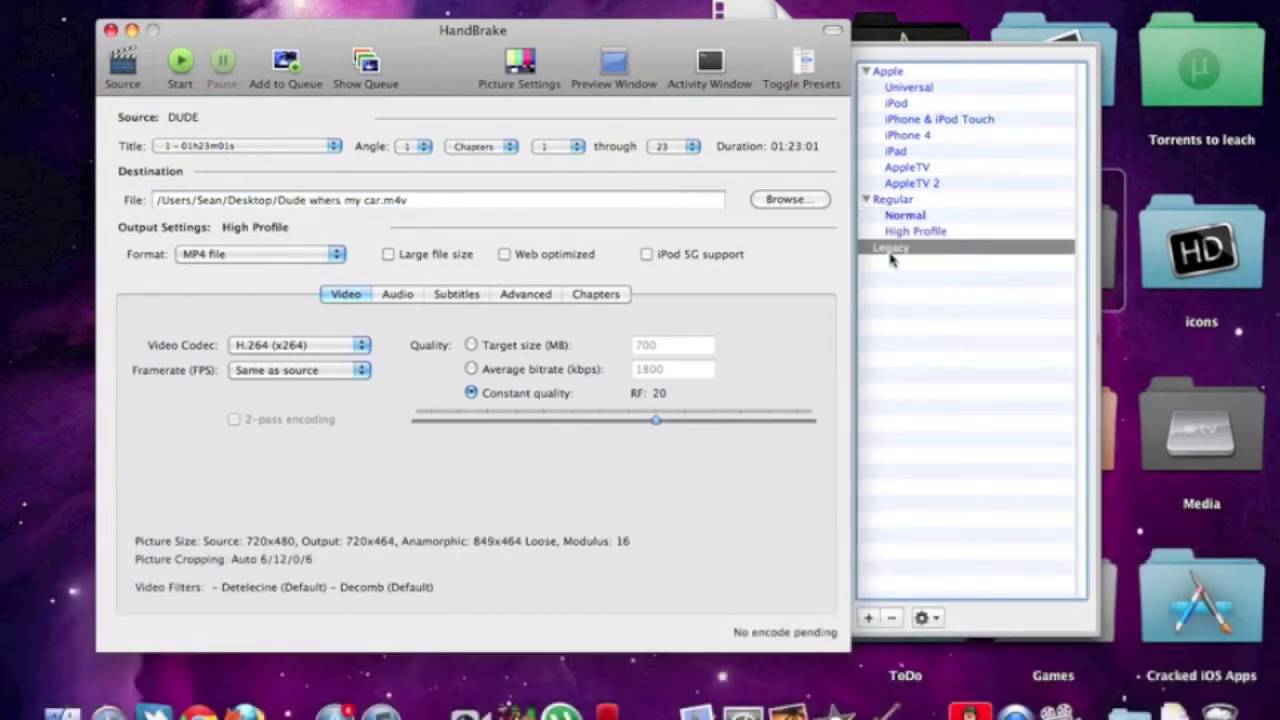
click(889, 72)
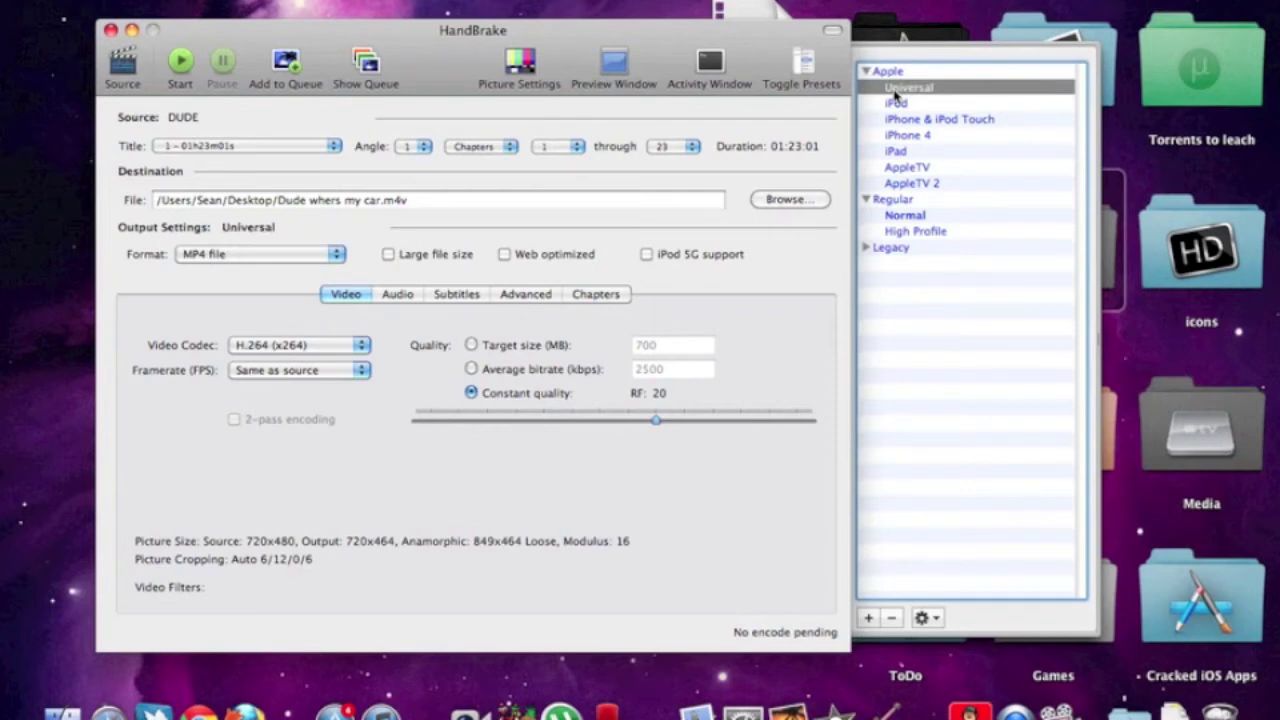
click(896, 103)
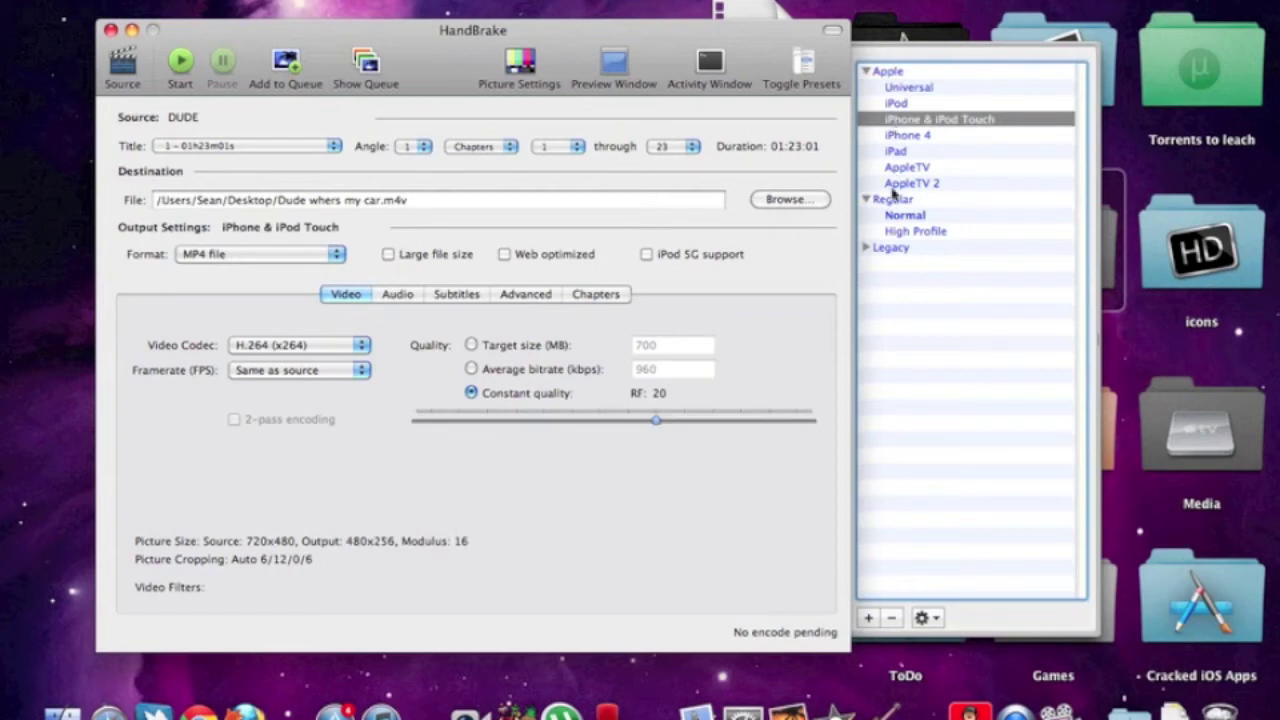
click(897, 152)
click(896, 89)
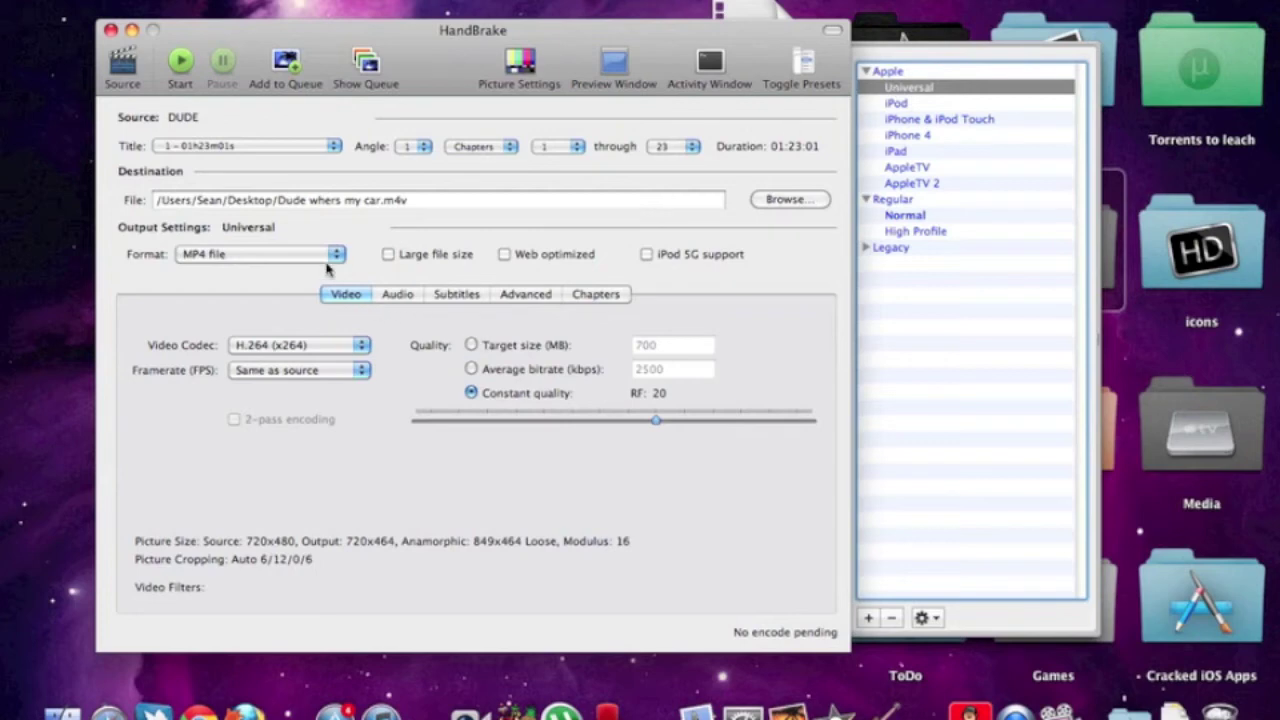
Look through the Advanced, Subtitles and Audio tabs, then return to Video.
click(520, 296)
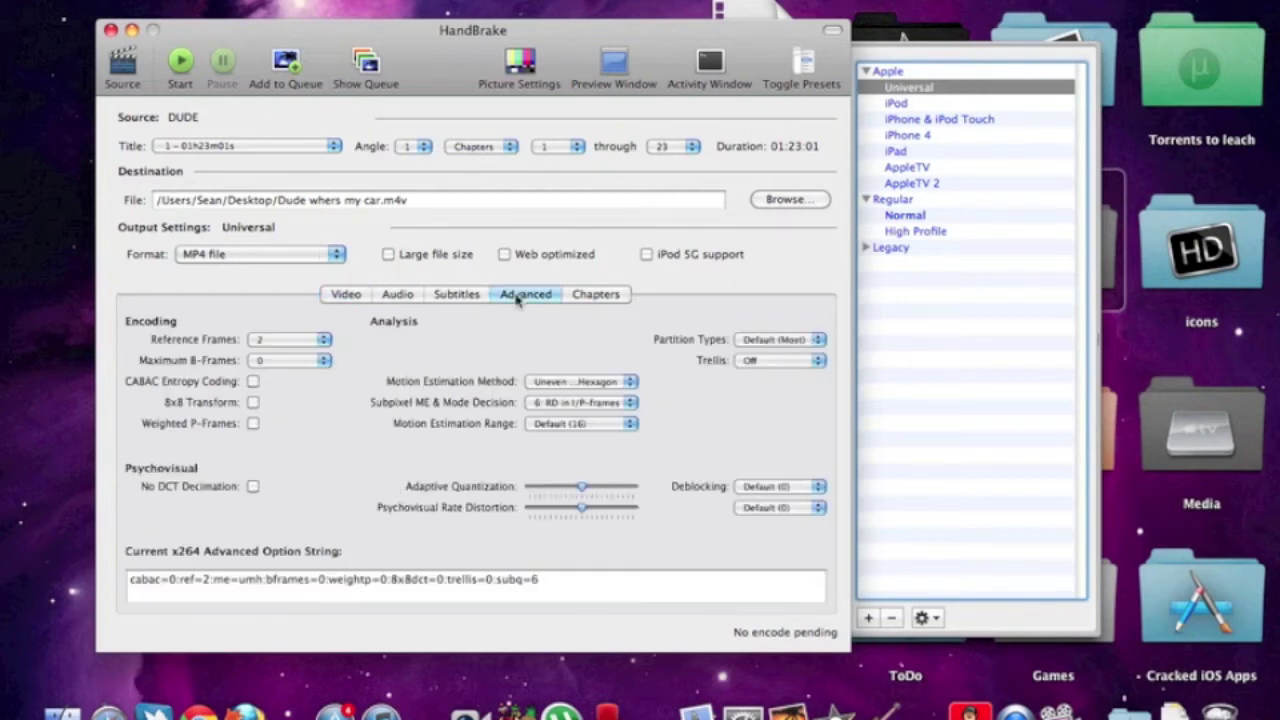
click(466, 295)
click(398, 294)
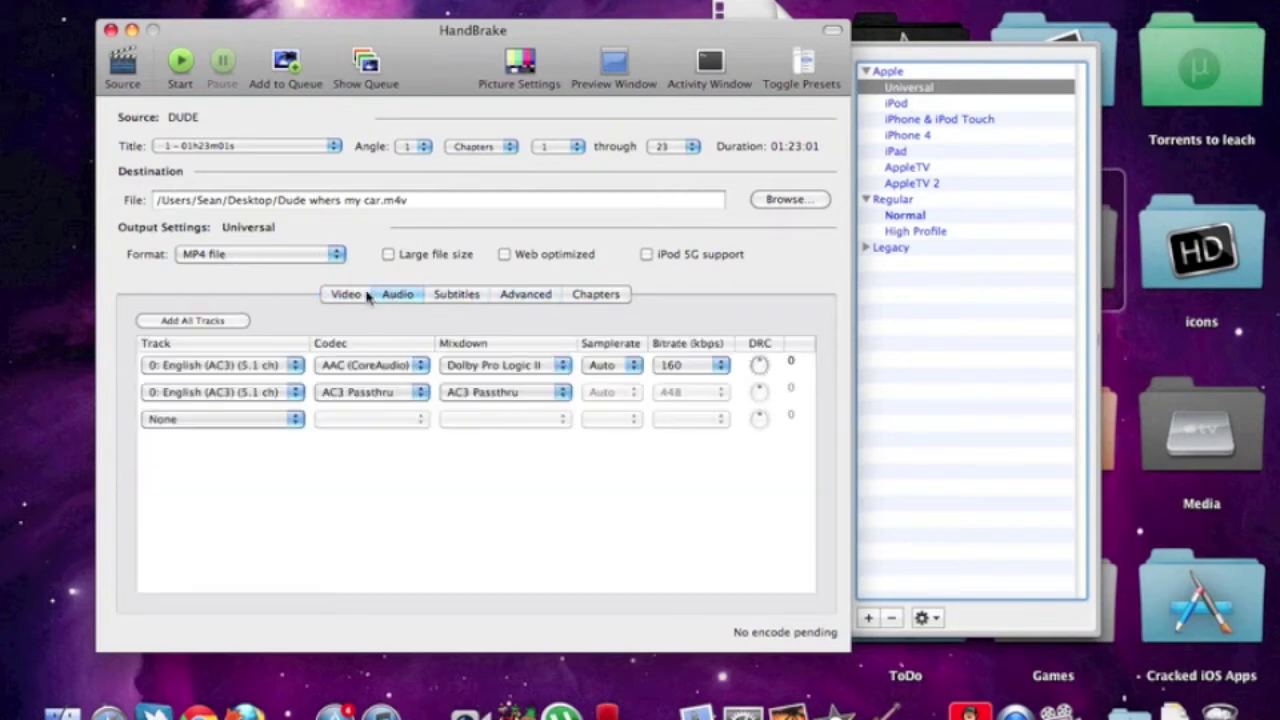
click(370, 296)
Try a 100 MB target size, then clear it and revert to constant quality RF 20.
click(471, 345)
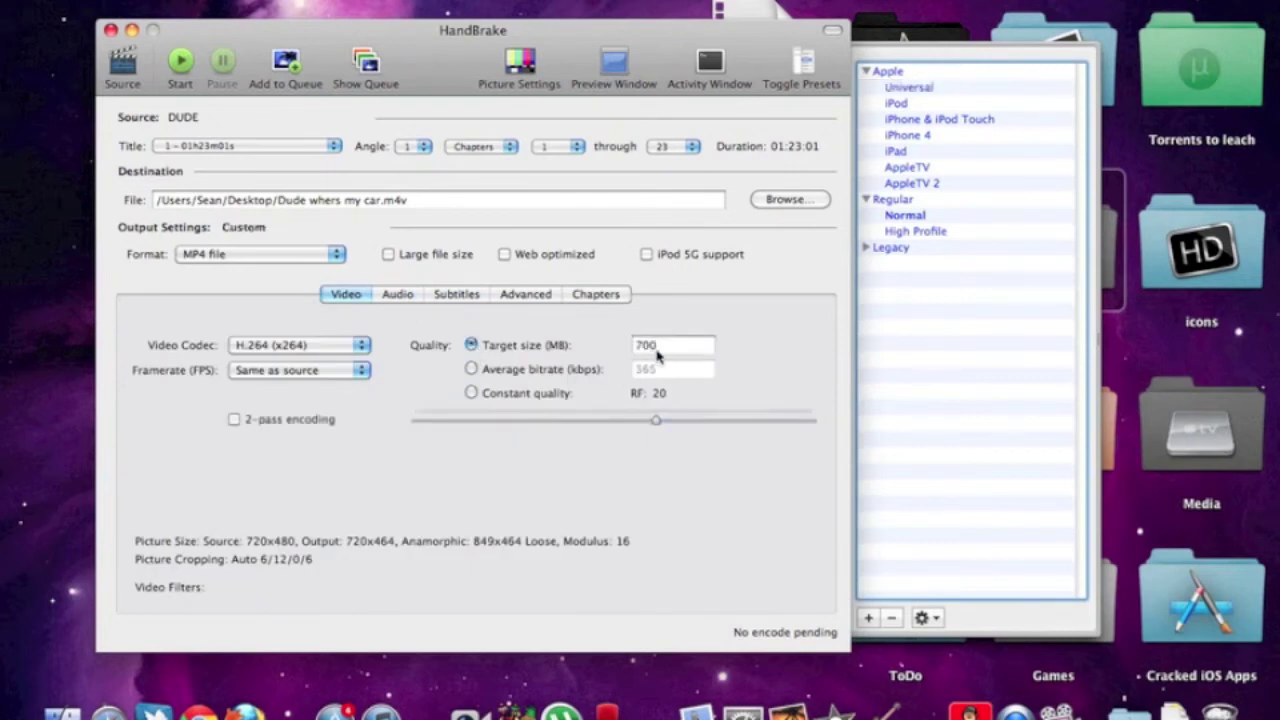
click(665, 347)
key(BackSpace)
key(BackSpace)
key(BackSpace)
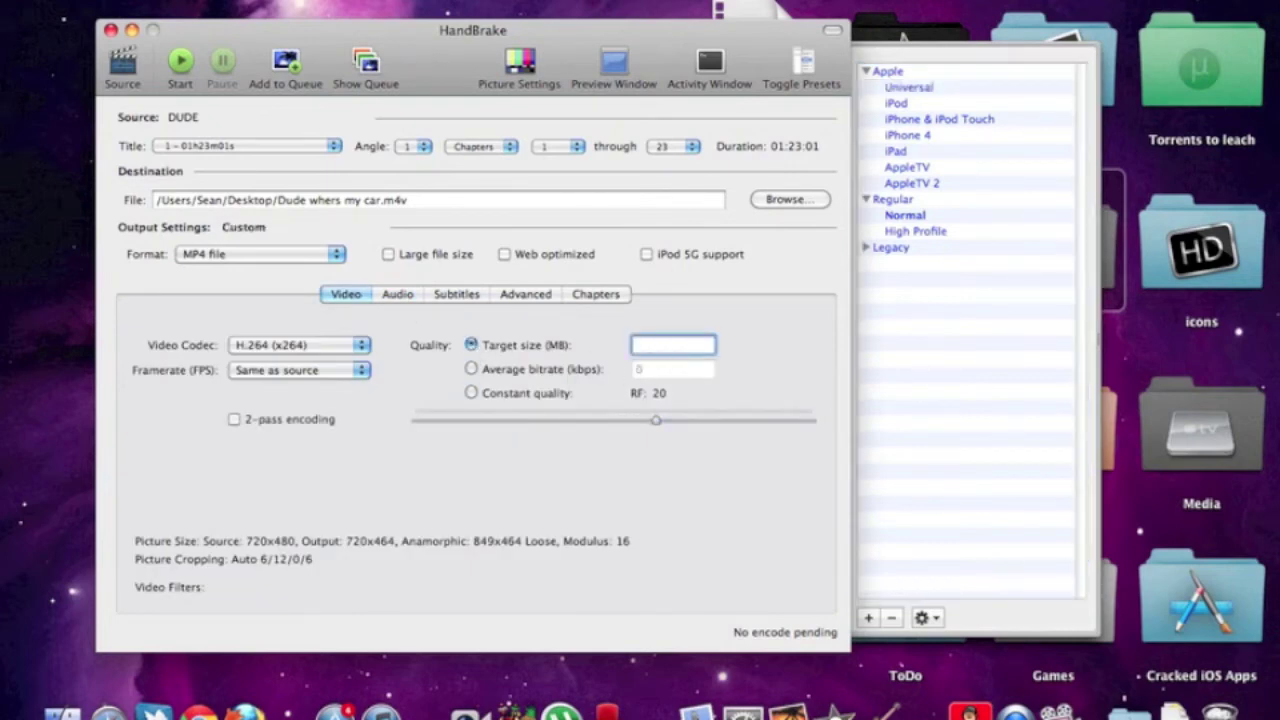
text(100)
key(BackSpace)
key(BackSpace)
key(BackSpace)
click(471, 393)
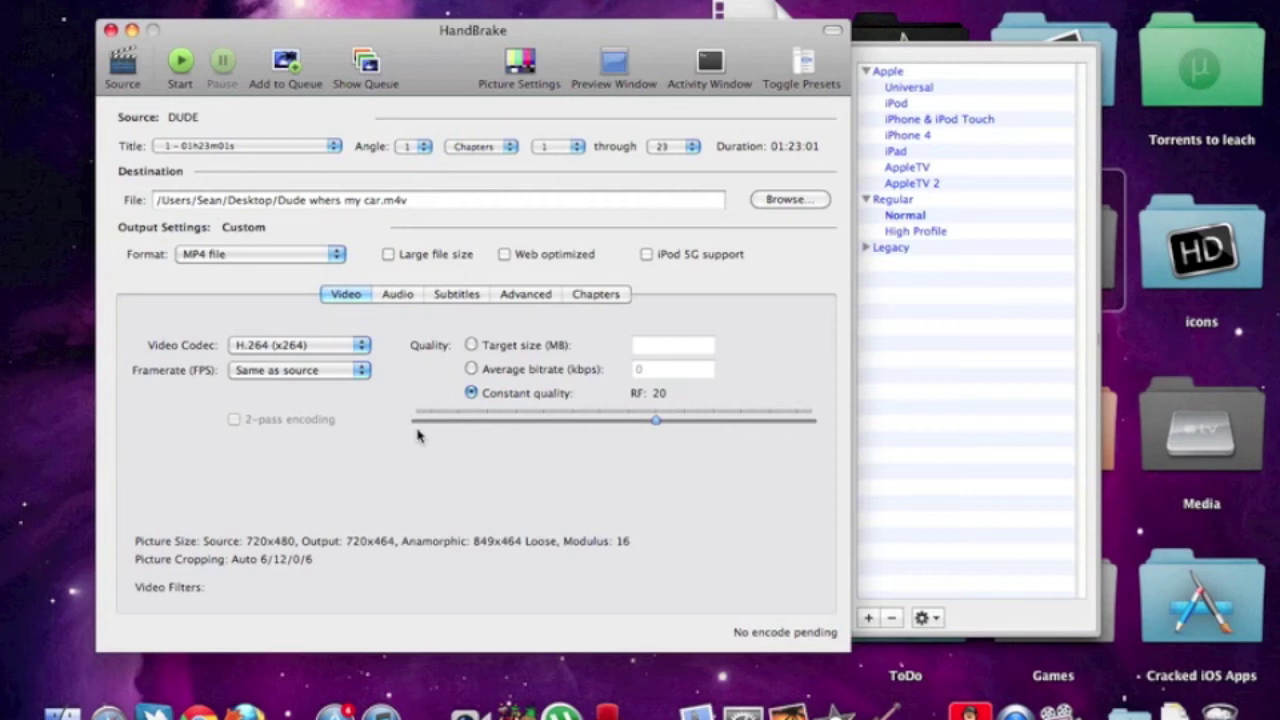
click(997, 447)
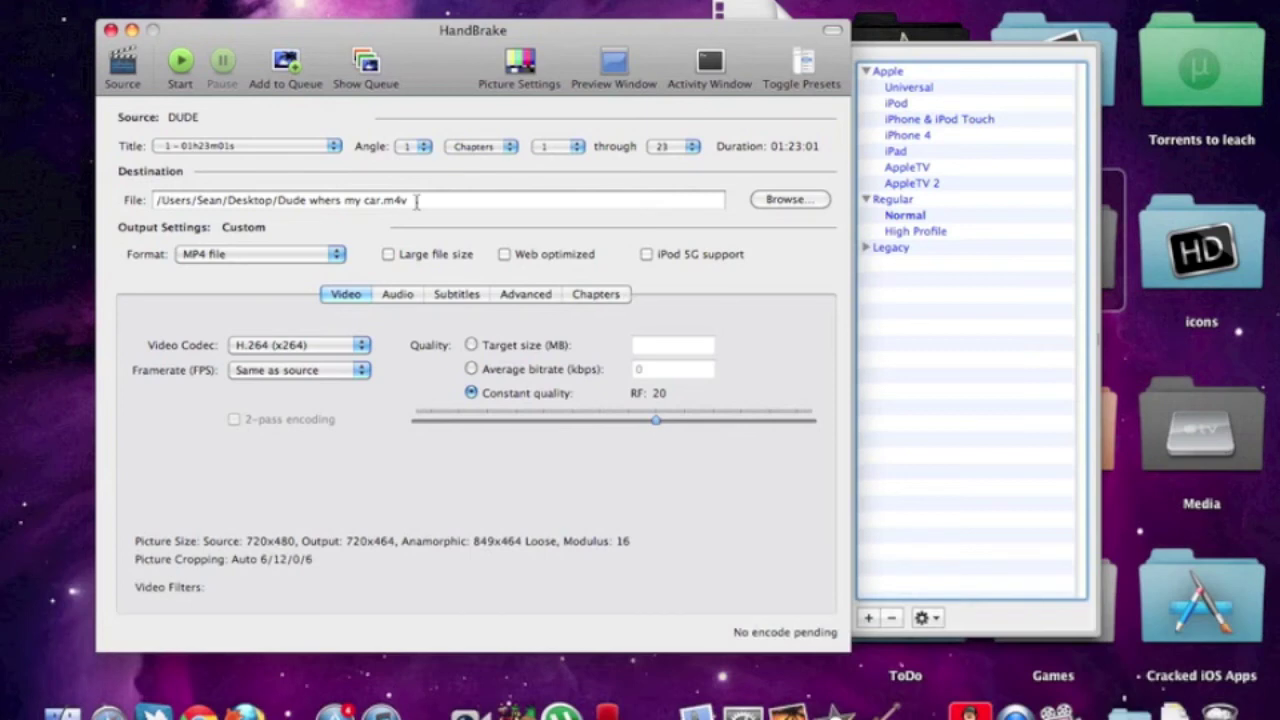
Start the encode to 'Dude whers my car.m4v' with Custom RF 20 MP4 settings.
click(181, 63)
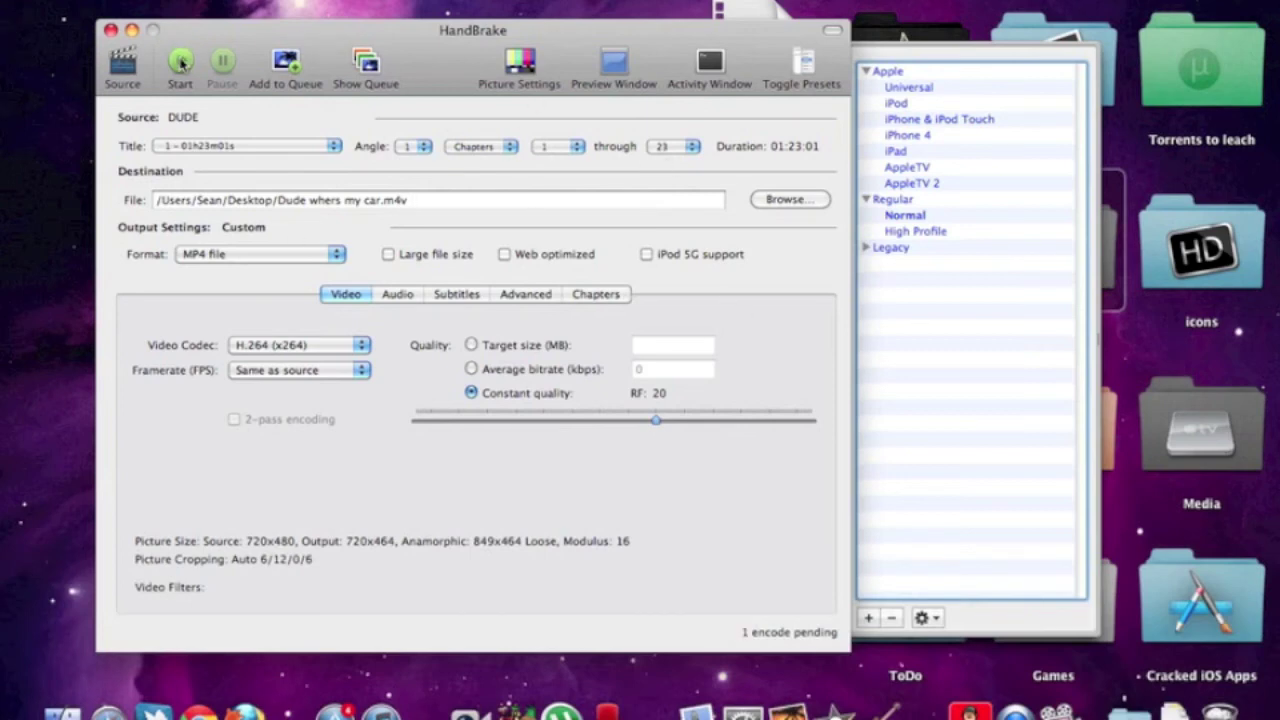